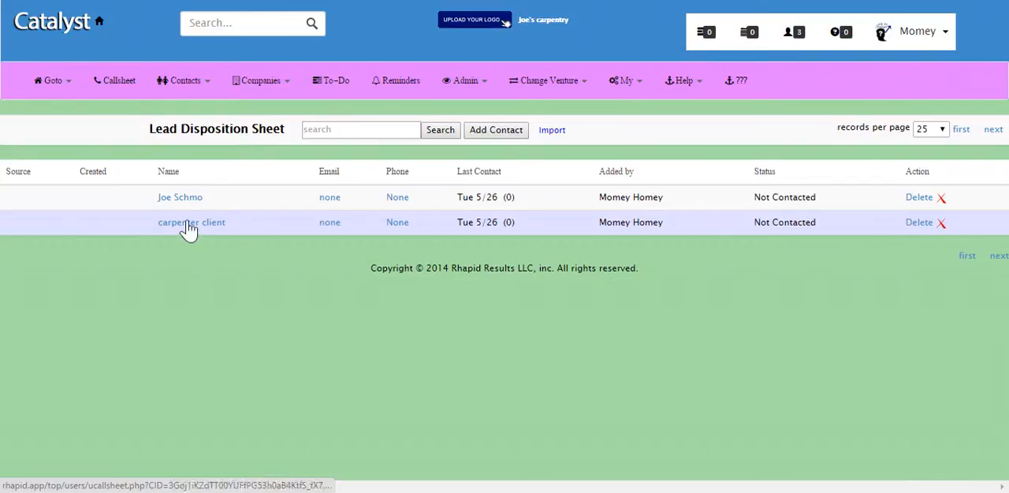
{"action": "left_click", "coordinate": [942, 130]}
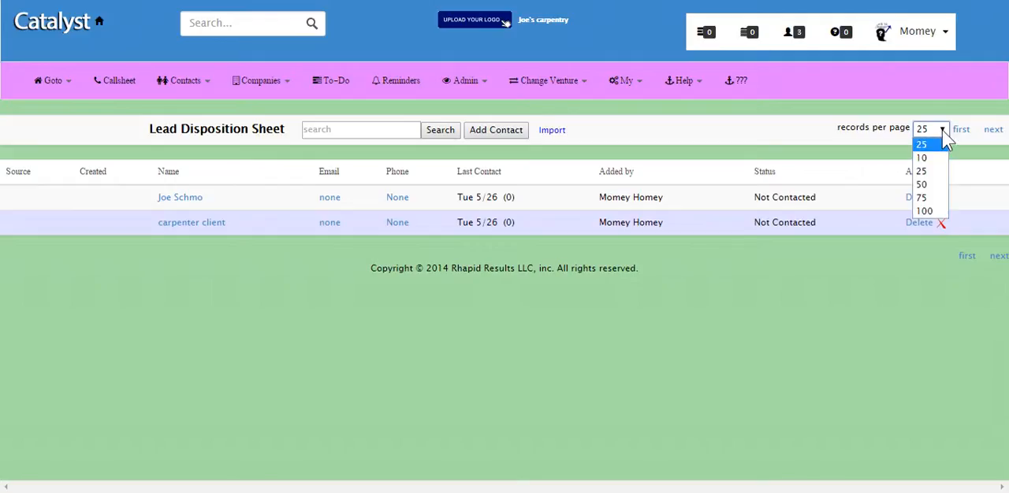
{"action": "left_click", "coordinate": [887, 296]}
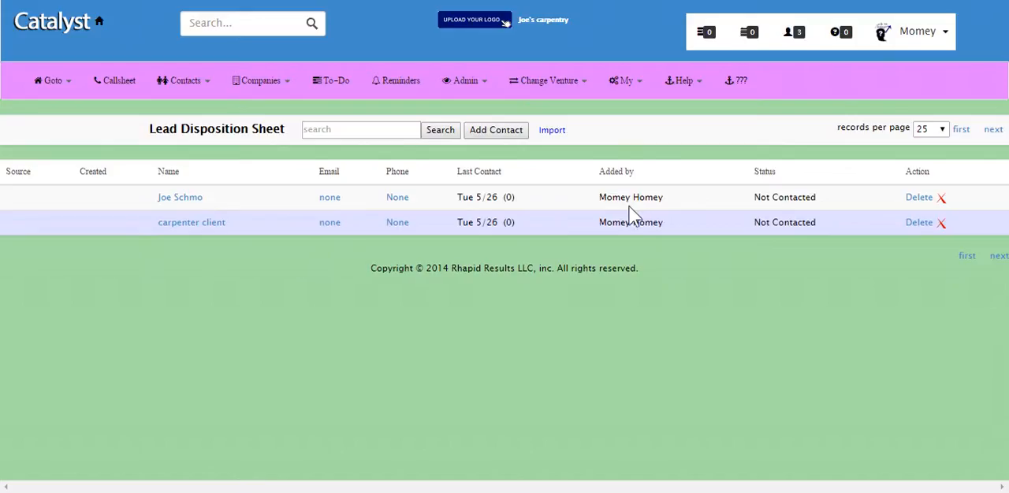
Expand the first lead in the Lead Disposition Sheet and look over its contact attempt, disposition and follow-up options.
{"action": "left_click", "coordinate": [176, 198]}
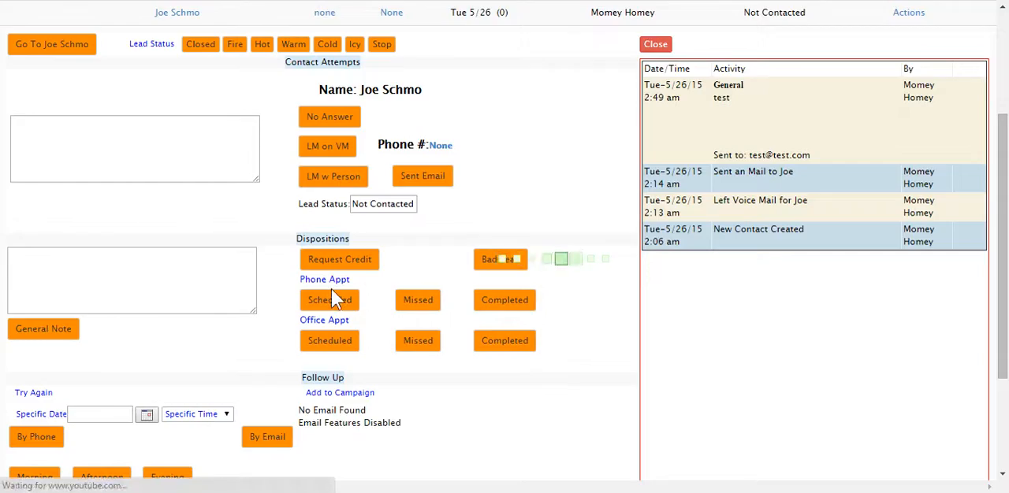
{"action": "scroll", "coordinate": [456, 288], "scroll_direction": "down", "scroll_amount": 2}
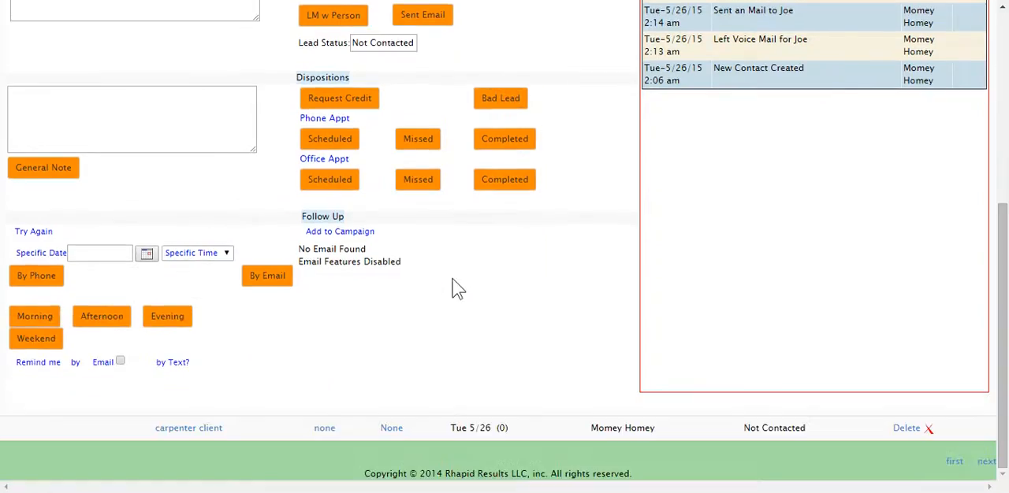
{"action": "scroll", "coordinate": [452, 280], "scroll_direction": "up", "scroll_amount": 3}
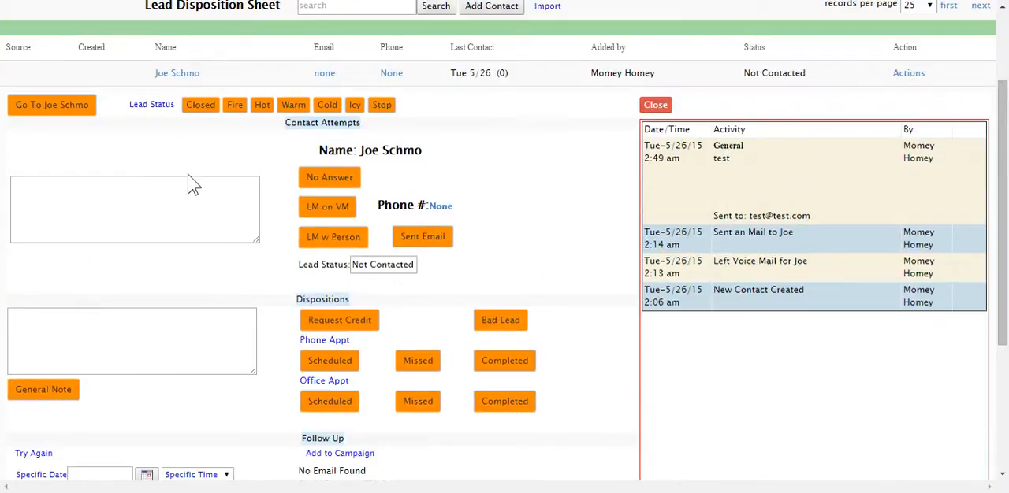
View the lead's full contact page with its Communications history, and return to the Lead Disposition Sheet.
{"action": "left_click", "coordinate": [65, 110]}
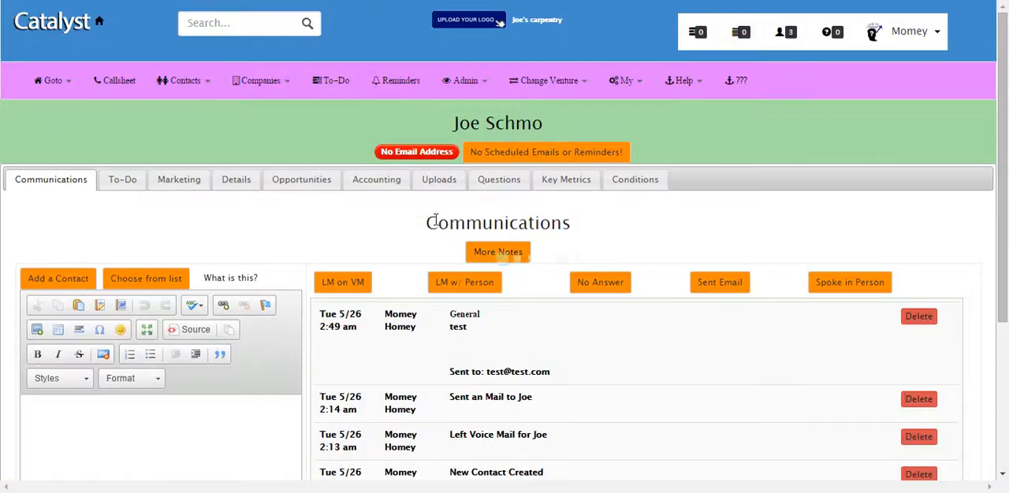
{"action": "scroll", "coordinate": [402, 327], "scroll_direction": "down", "scroll_amount": 1}
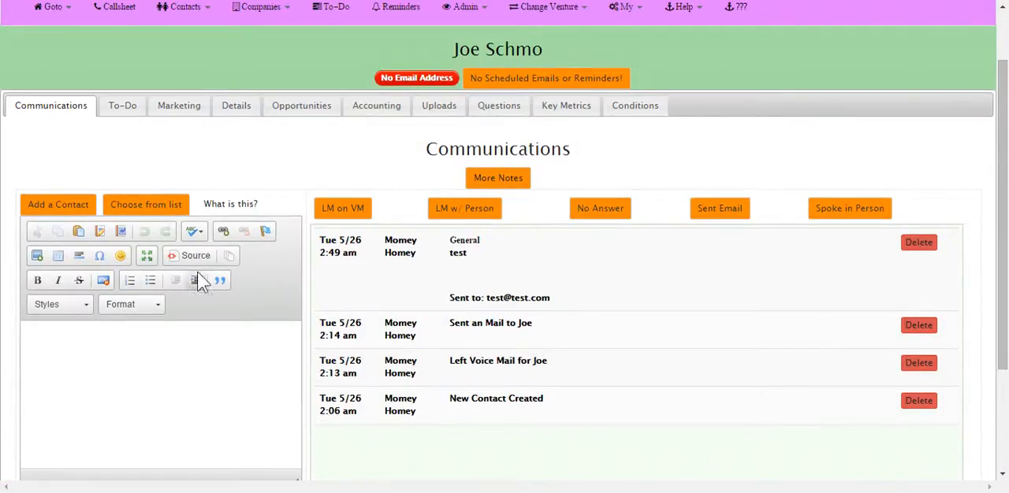
{"action": "left_click", "coordinate": [256, 1]}
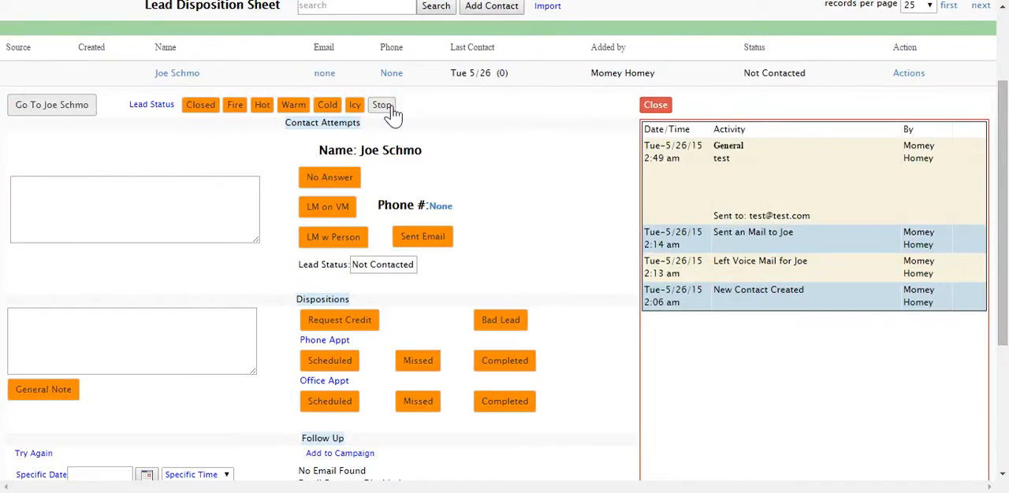
Change the expanded lead's status to Warm and check the new entry in the activity log.
{"action": "left_click", "coordinate": [293, 105]}
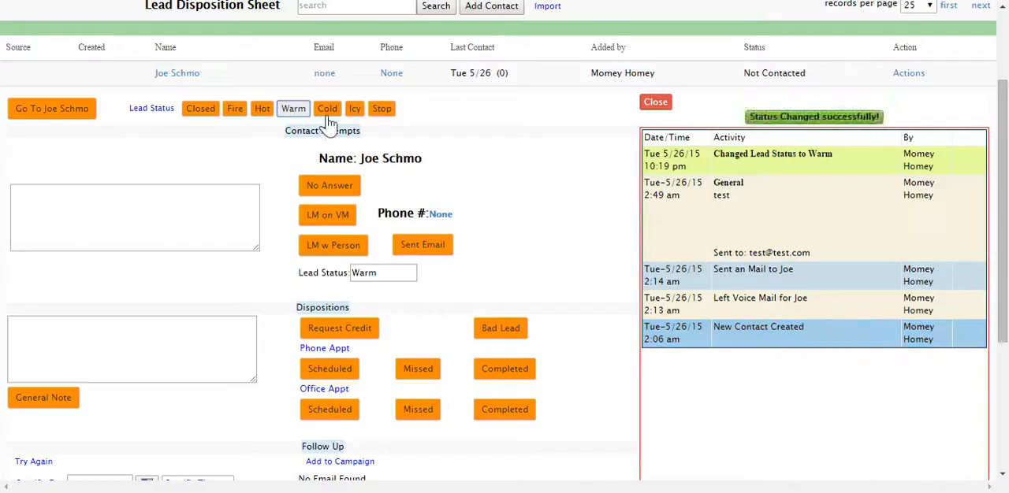
{"action": "left_click_drag", "start_coordinate": [714, 146], "coordinate": [854, 153]}
{"action": "left_click", "coordinate": [855, 152]}
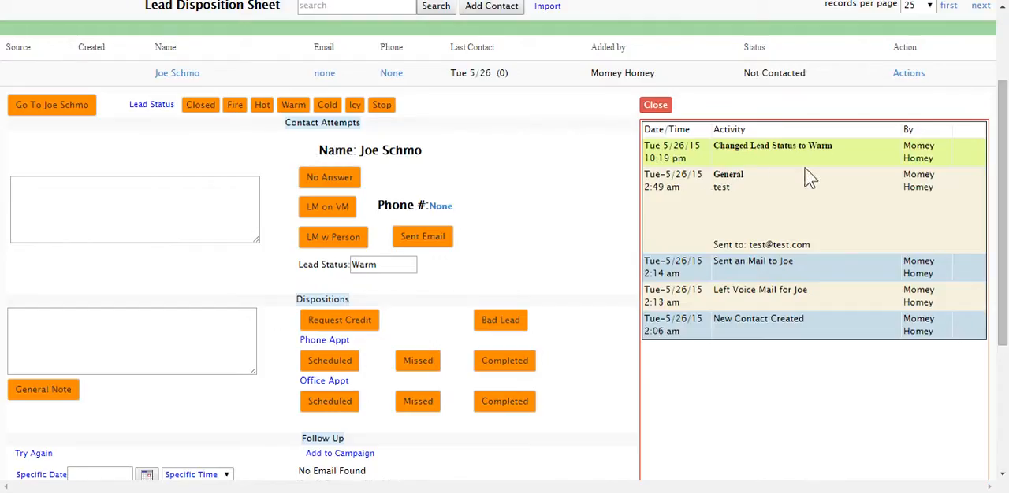
Log a No Answer contact attempt for the lead with the note "called for the 4th time".
{"action": "scroll", "coordinate": [383, 210], "scroll_direction": "down", "scroll_amount": 1}
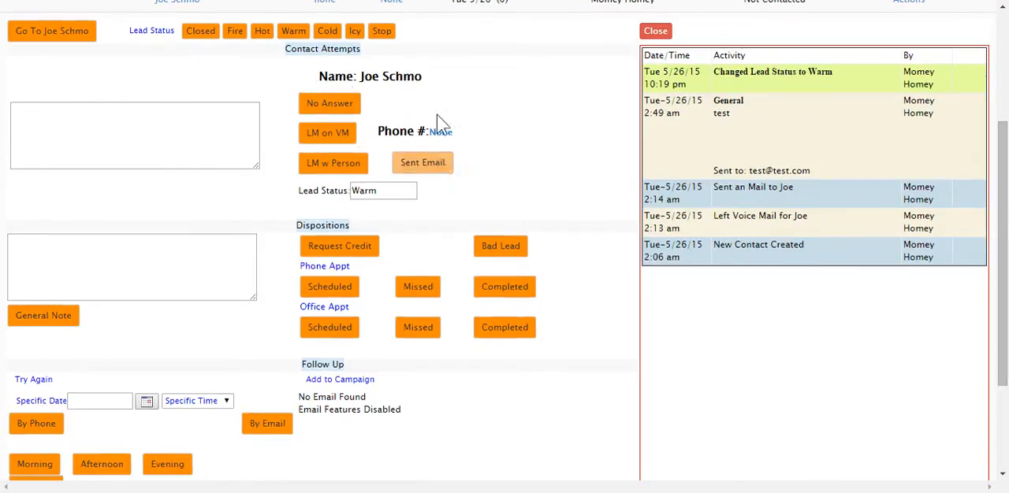
{"action": "mouse_move", "coordinate": [441, 132]}
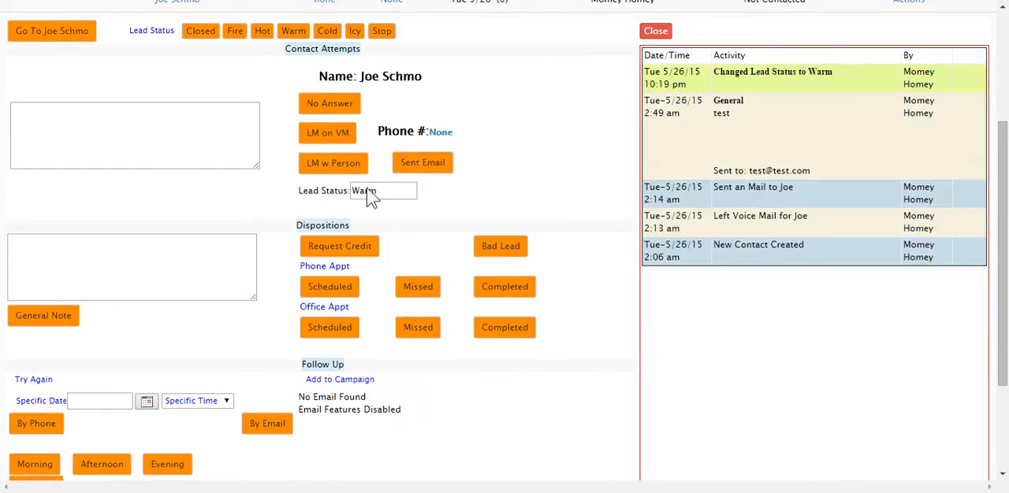
{"action": "left_click", "coordinate": [334, 104]}
{"action": "left_click", "coordinate": [144, 130]}
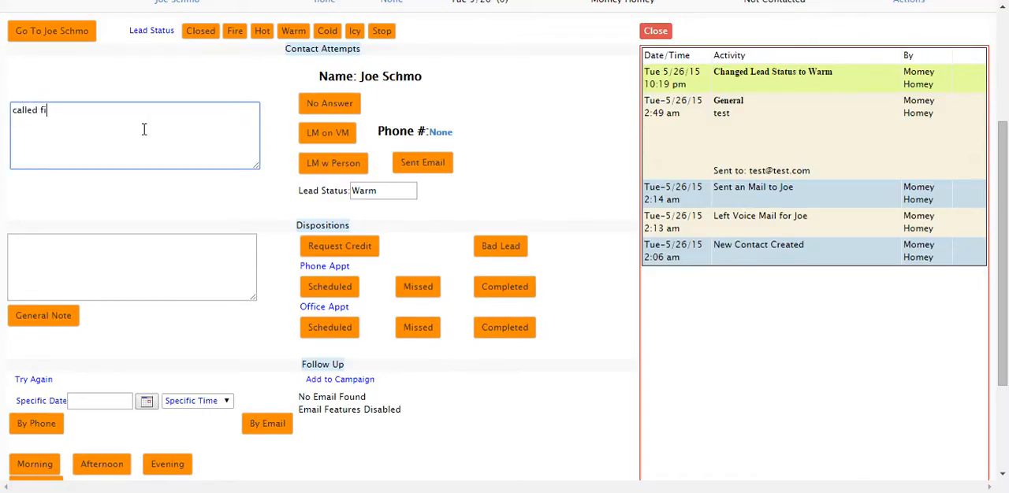
{"action": "type", "text": "called for the 4th time"}
{"action": "left_click", "coordinate": [315, 111]}
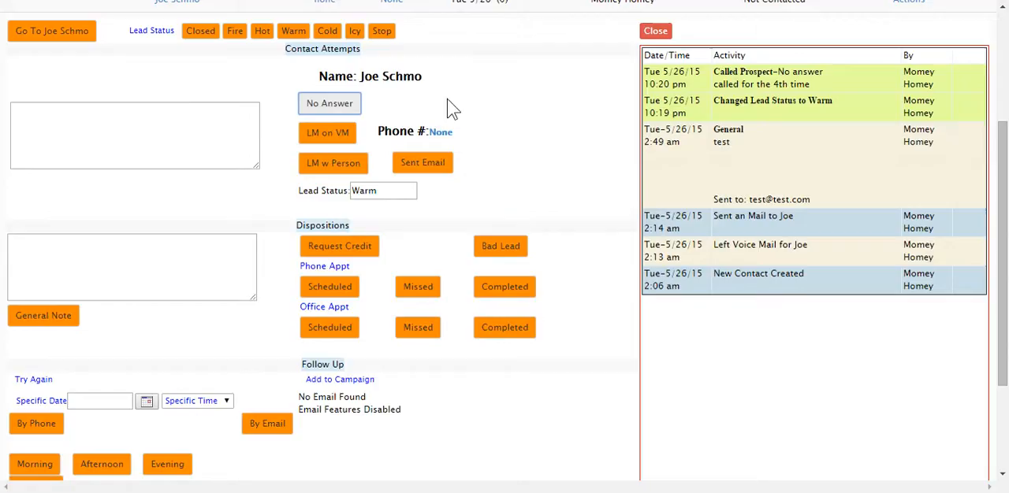
{"action": "left_click", "coordinate": [83, 121]}
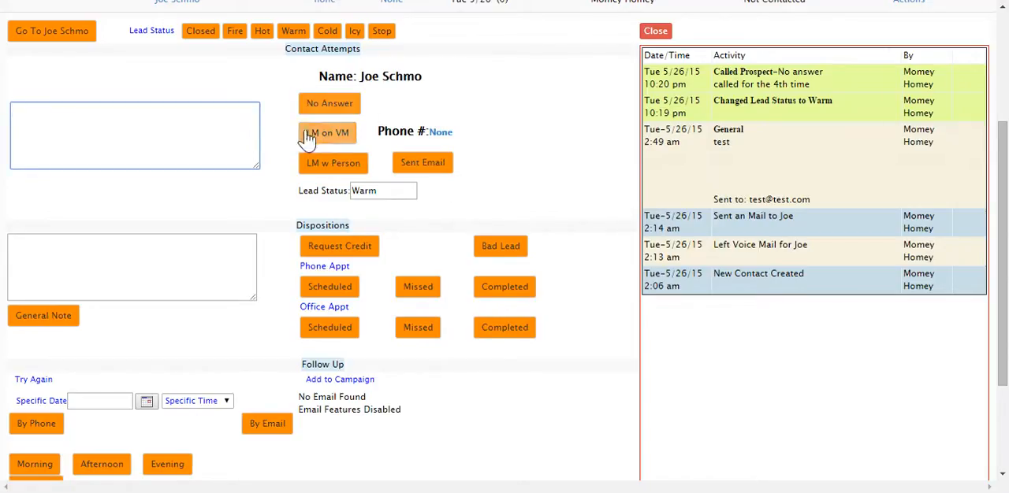
Add a general note reading "here is a note" to the lead and check it in the activity log.
{"action": "scroll", "coordinate": [308, 266], "scroll_direction": "down", "scroll_amount": 2}
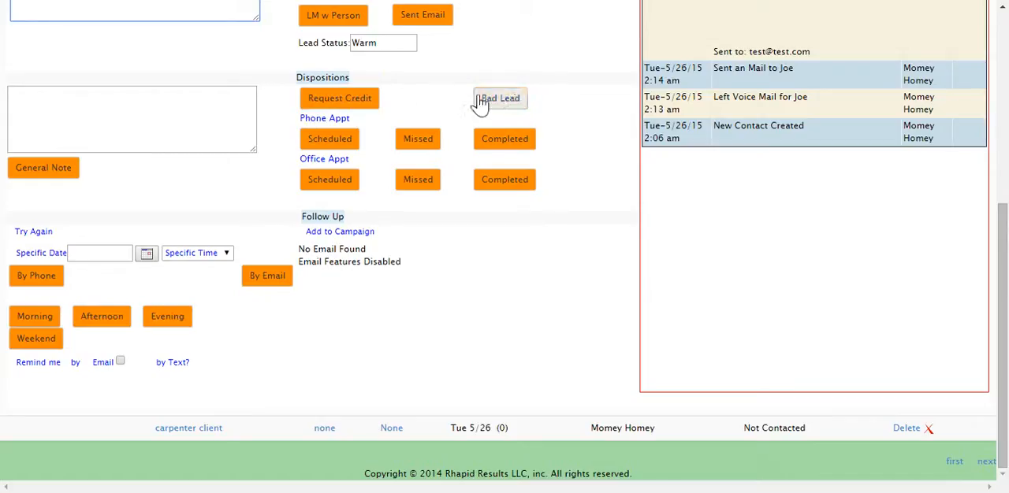
{"action": "left_click", "coordinate": [520, 106]}
{"action": "left_click", "coordinate": [92, 119]}
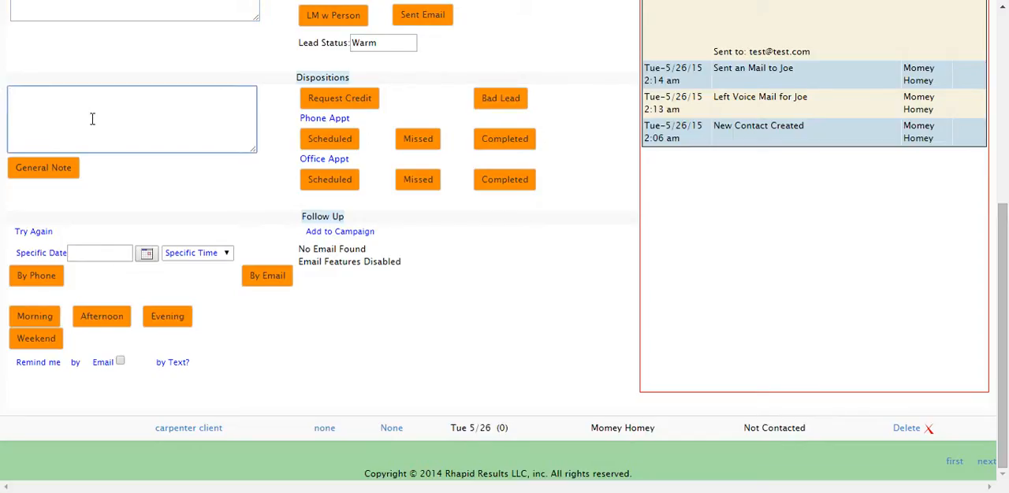
{"action": "type", "text": "here is a note"}
{"action": "left_click", "coordinate": [24, 172]}
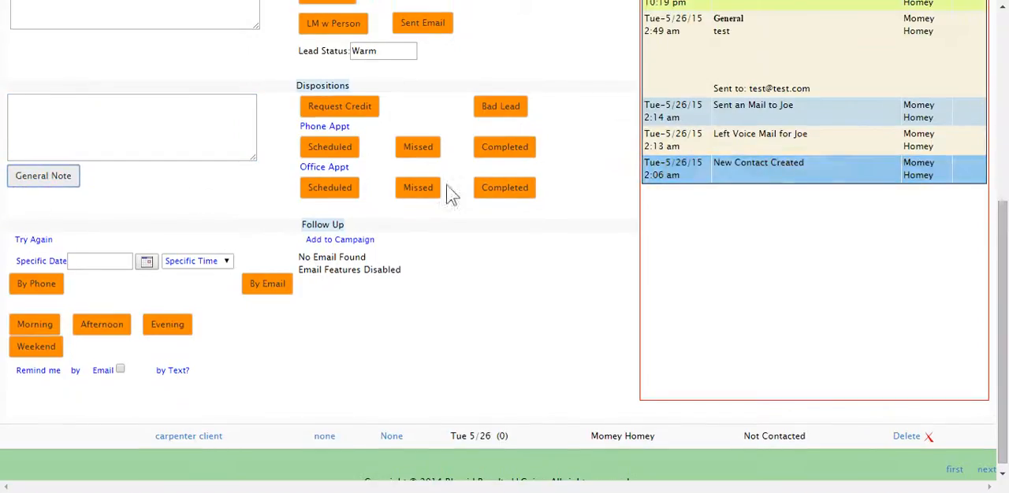
{"action": "scroll", "coordinate": [636, 103], "scroll_direction": "up", "scroll_amount": 3}
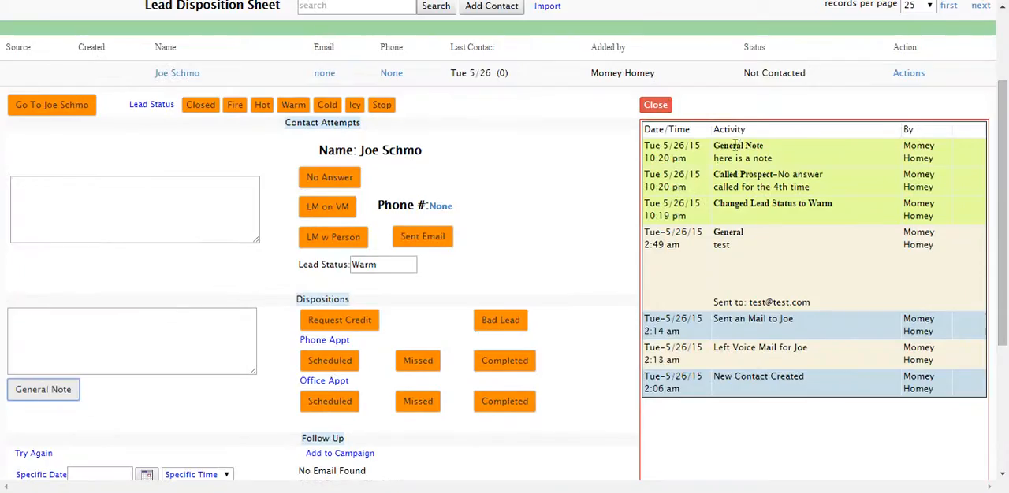
Record the lead's phone appointment as completed and check the entry in the activity log.
{"action": "scroll", "coordinate": [287, 312], "scroll_direction": "down", "scroll_amount": 2}
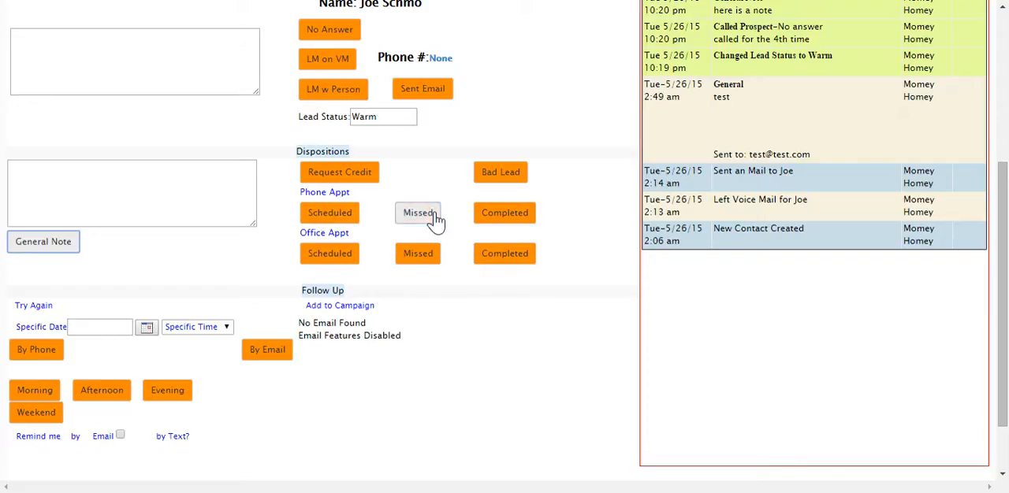
{"action": "left_click", "coordinate": [511, 214]}
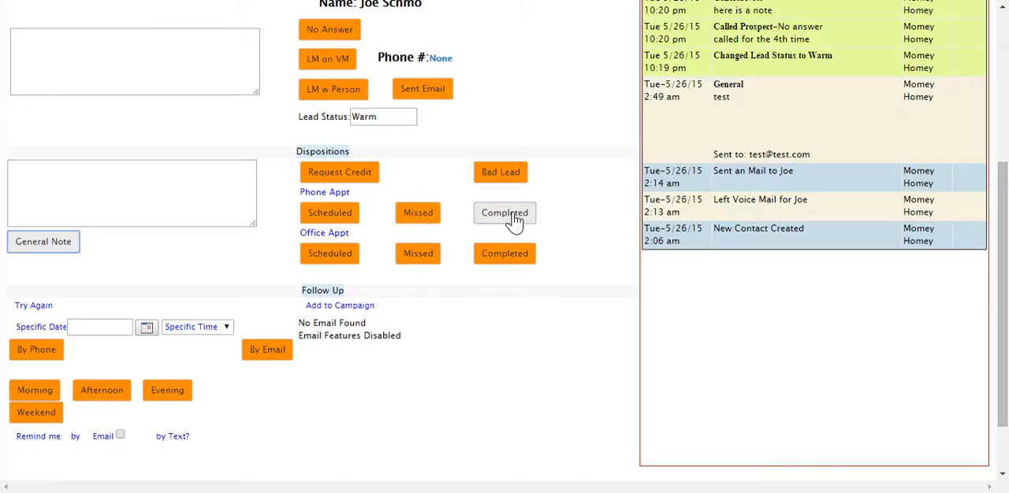
{"action": "left_click", "coordinate": [524, 215]}
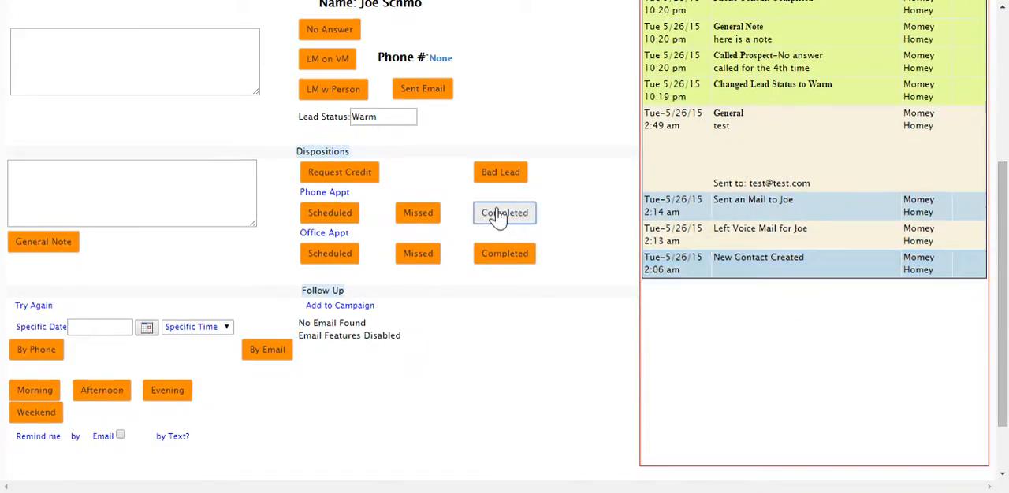
{"action": "scroll", "coordinate": [783, 203], "scroll_direction": "up", "scroll_amount": 2}
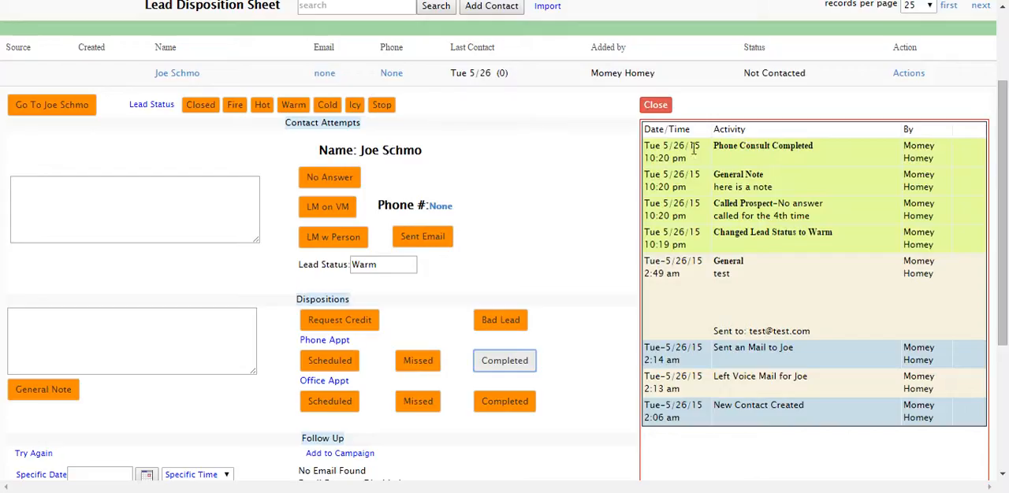
Schedule a follow-up by phone with the lead for 05/27/2015 at 10am and check it in the activity log.
{"action": "scroll", "coordinate": [484, 265], "scroll_direction": "down", "scroll_amount": 2}
{"action": "scroll", "coordinate": [331, 271], "scroll_direction": "down", "scroll_amount": 1}
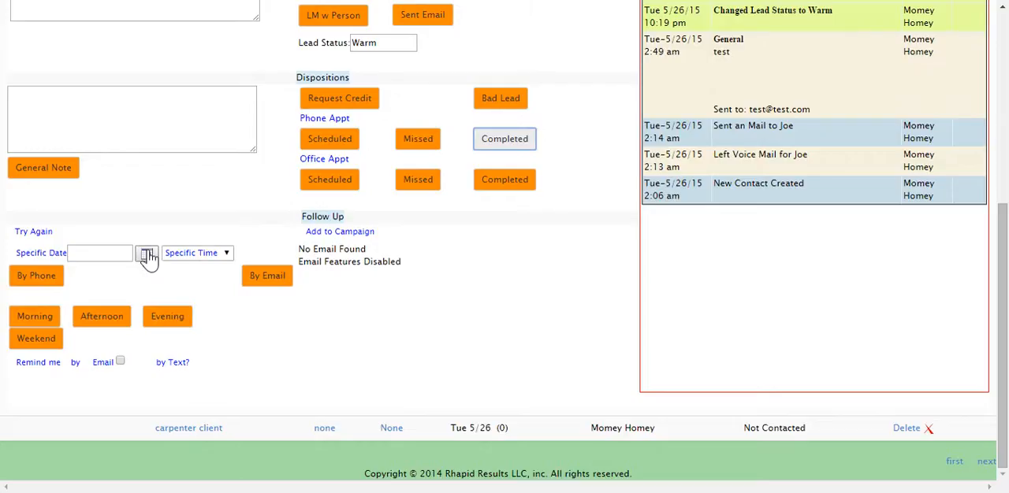
{"action": "left_click", "coordinate": [201, 253]}
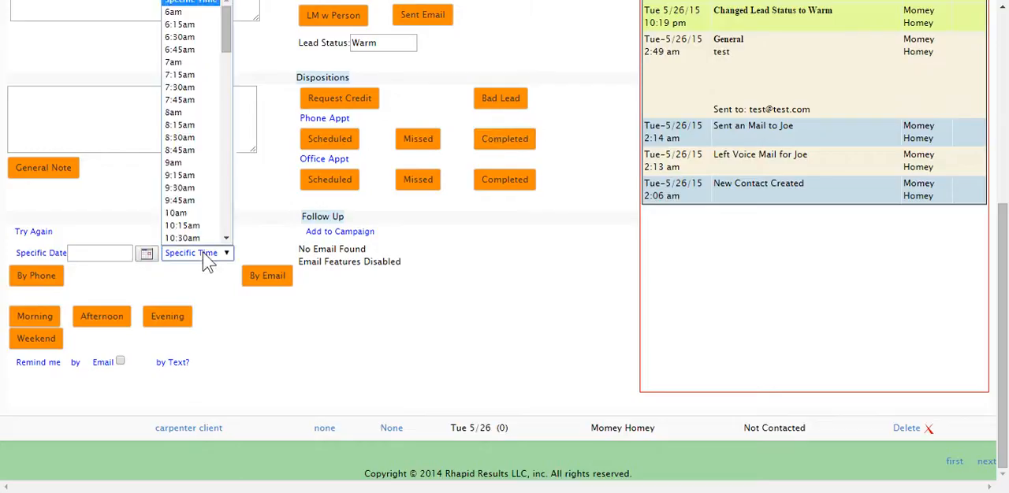
{"action": "left_click", "coordinate": [158, 269]}
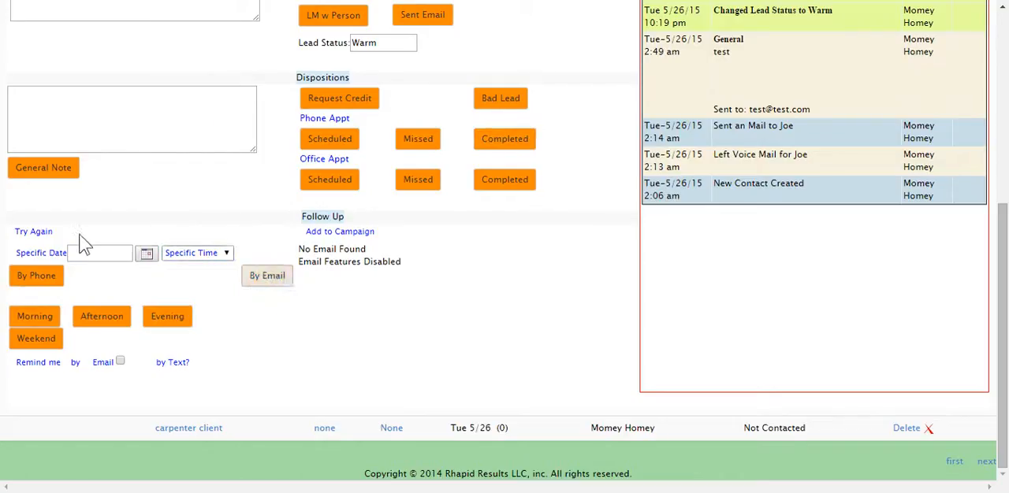
{"action": "left_click", "coordinate": [147, 256]}
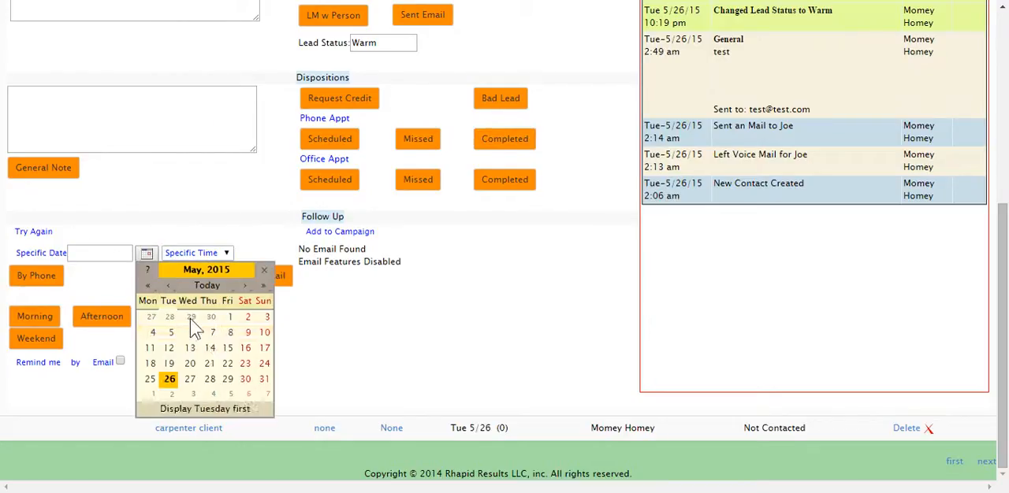
{"action": "left_click", "coordinate": [188, 378]}
{"action": "left_click", "coordinate": [197, 253]}
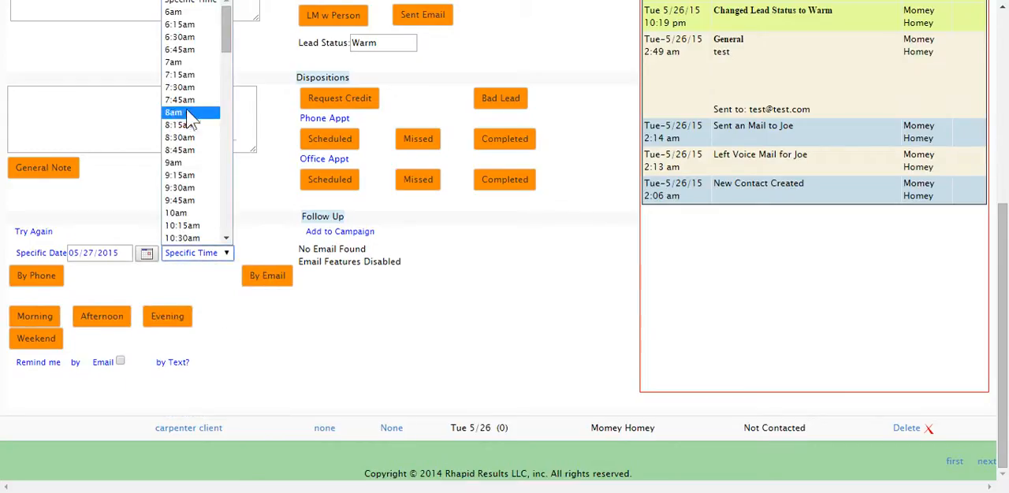
{"action": "left_click", "coordinate": [175, 214]}
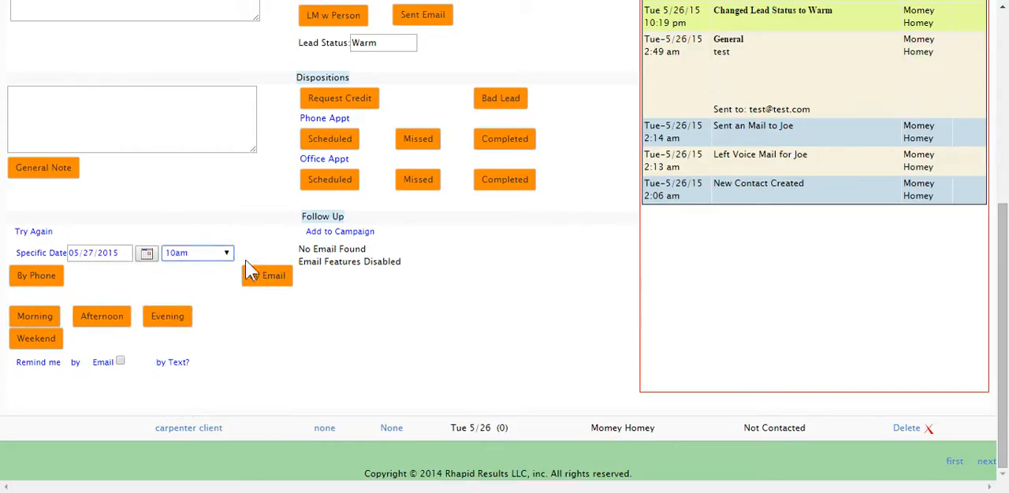
{"action": "left_click", "coordinate": [32, 280]}
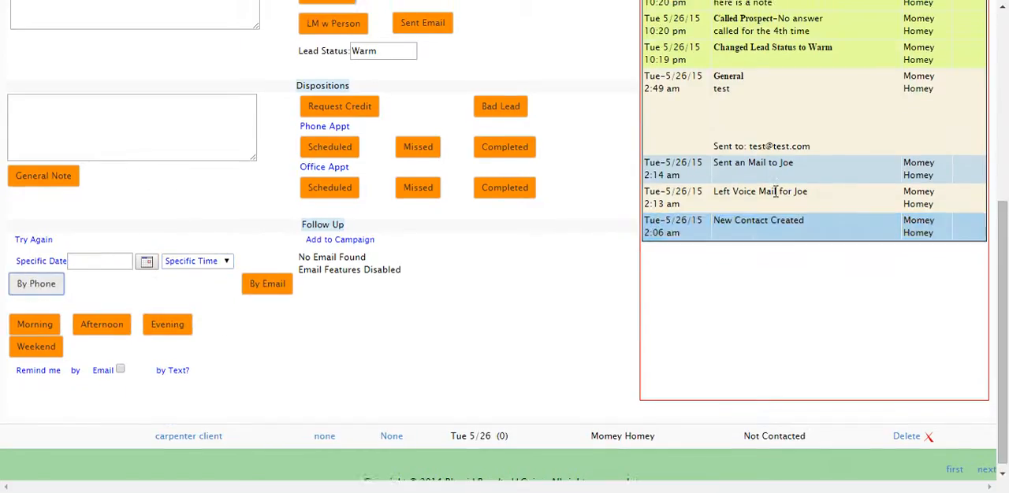
{"action": "scroll", "coordinate": [693, 152], "scroll_direction": "up", "scroll_amount": 3}
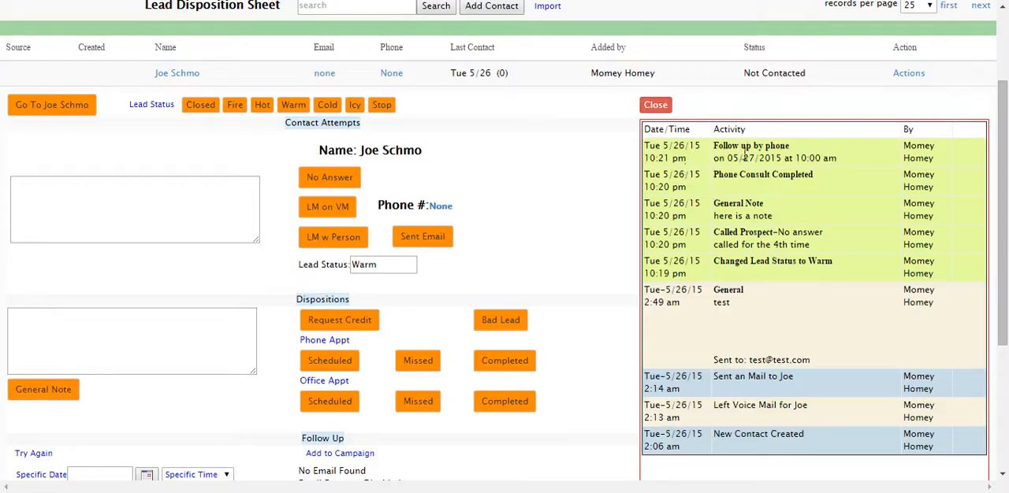
Log an afternoon follow-up call for the lead and check it in the activity log.
{"action": "scroll", "coordinate": [270, 271], "scroll_direction": "down", "scroll_amount": 3}
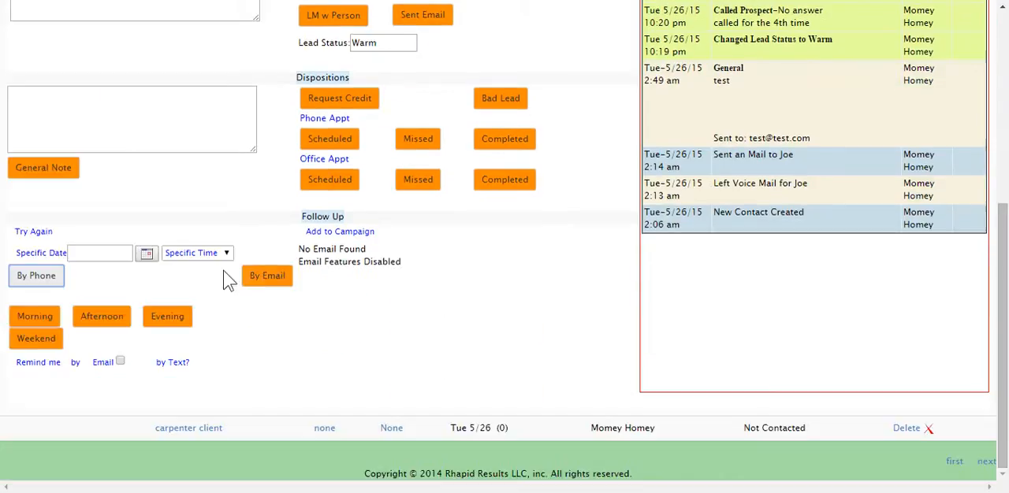
{"action": "left_click", "coordinate": [101, 318]}
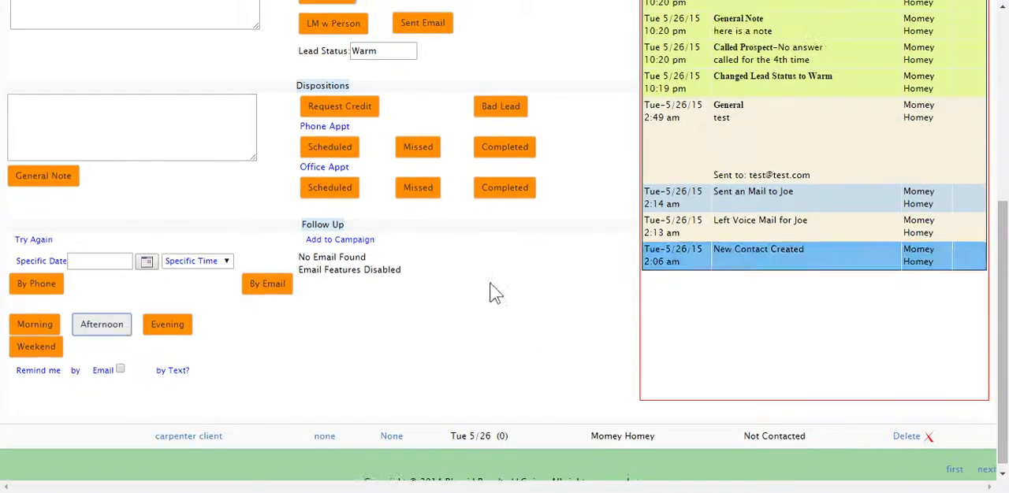
{"action": "scroll", "coordinate": [815, 213], "scroll_direction": "up", "scroll_amount": 2}
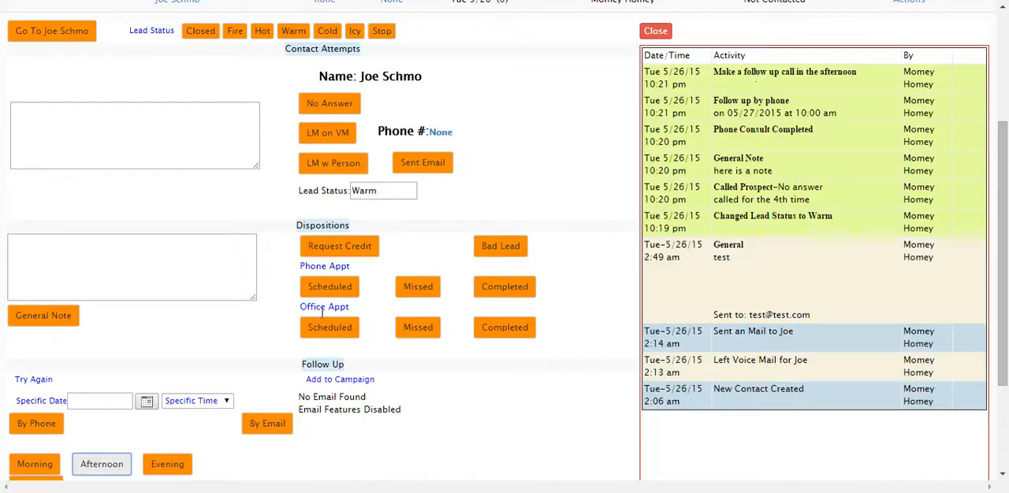
{"action": "scroll", "coordinate": [310, 326], "scroll_direction": "down", "scroll_amount": 2}
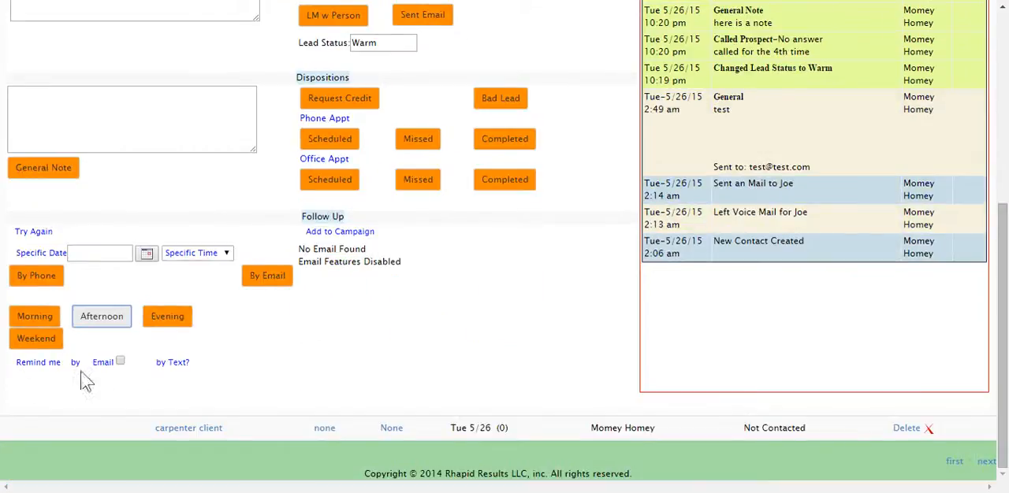
Turn the email reminder for the lead's follow-up on and back off.
{"action": "left_click", "coordinate": [120, 361]}
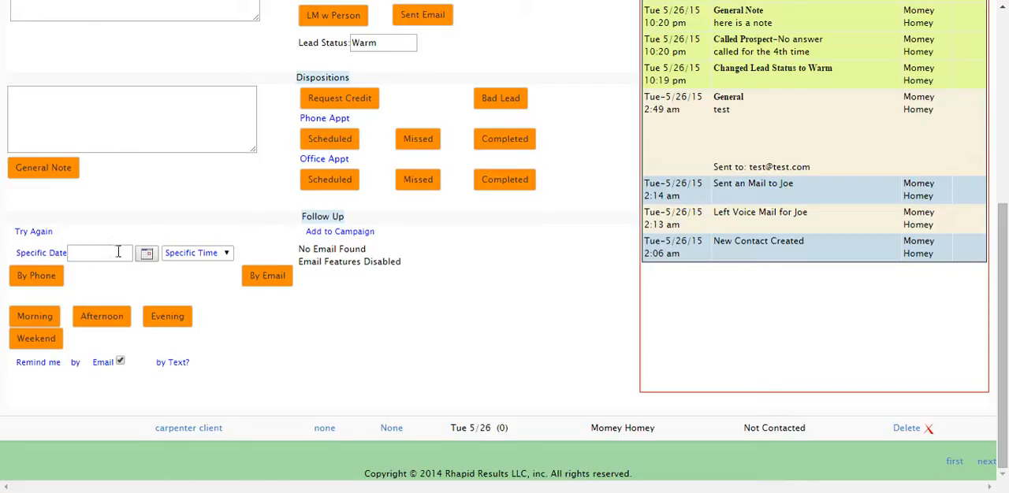
{"action": "left_click", "coordinate": [120, 361]}
Close the lead's details and check the lead's updated status in the lead list.
{"action": "scroll", "coordinate": [440, 300], "scroll_direction": "up", "scroll_amount": 3}
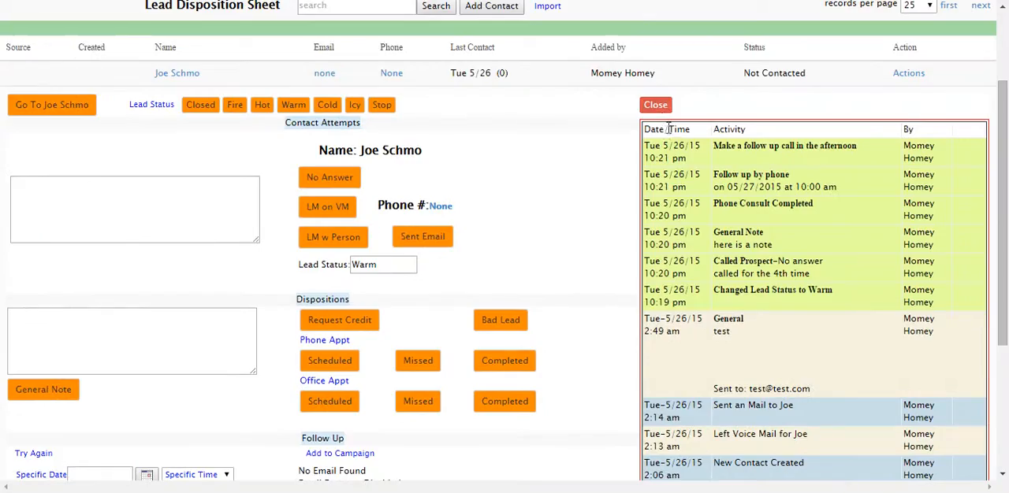
{"action": "left_click", "coordinate": [655, 105]}
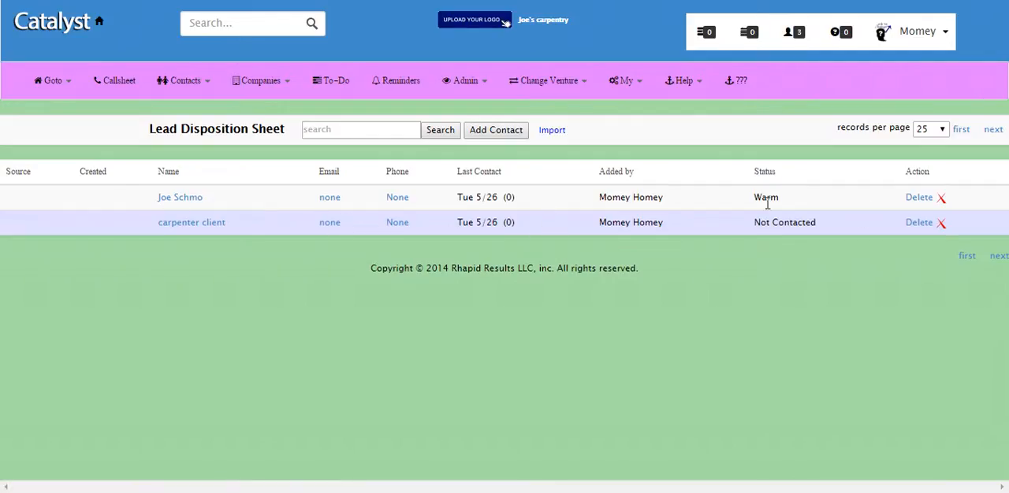
{"action": "left_click_drag", "start_coordinate": [750, 197], "coordinate": [784, 196]}
{"action": "left_click", "coordinate": [628, 284]}
Search the Lead Disposition Sheet for the lead by first name.
{"action": "left_click", "coordinate": [322, 131]}
{"action": "type", "text": "joe"}
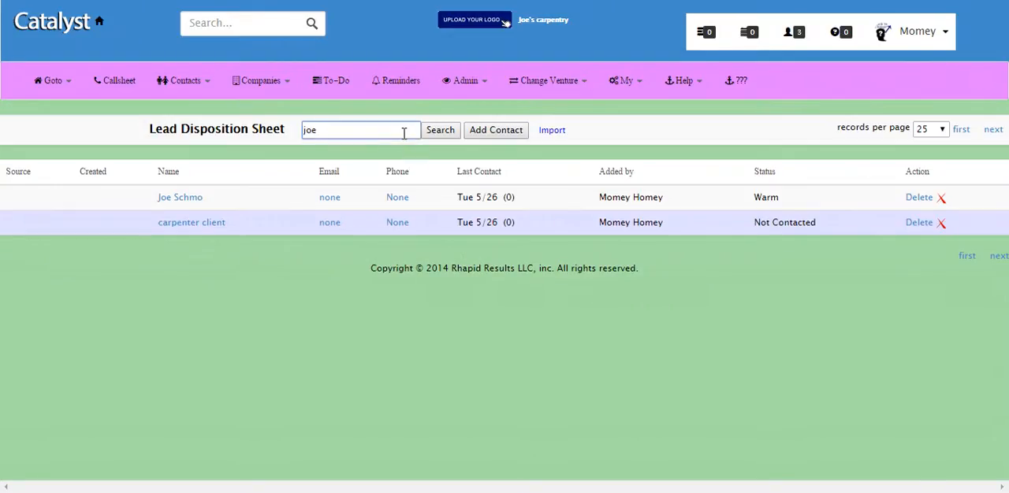
{"action": "left_click", "coordinate": [438, 133]}
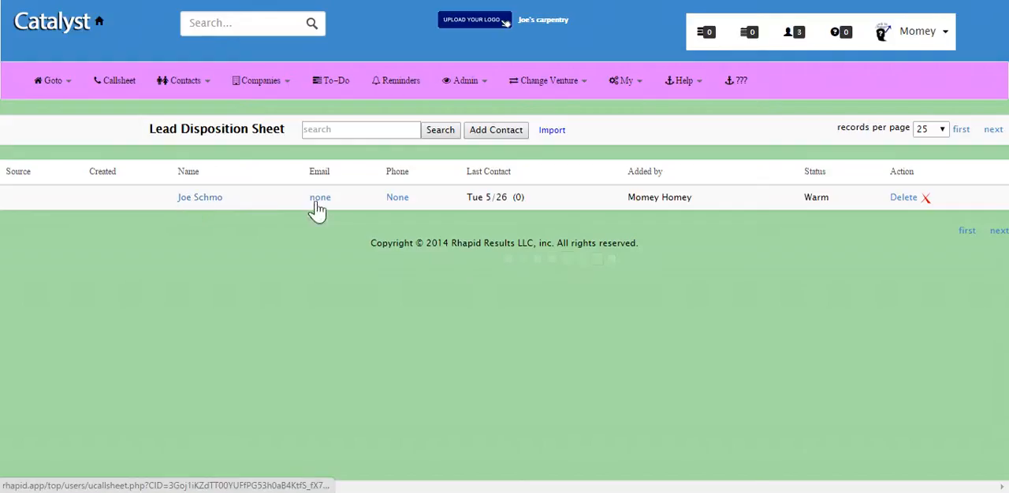
Open the form for adding a new contact, view its fields and cancel it.
{"action": "left_click", "coordinate": [510, 139]}
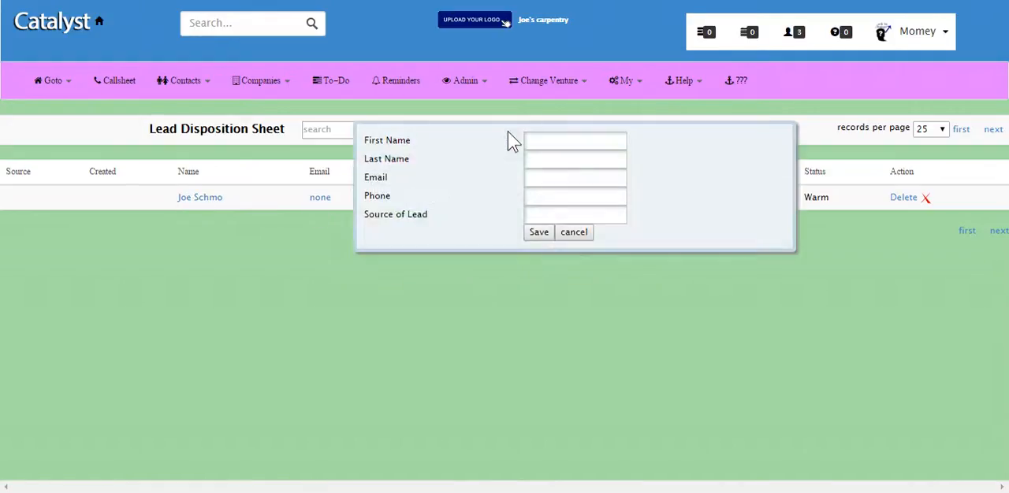
{"action": "left_click", "coordinate": [568, 237]}
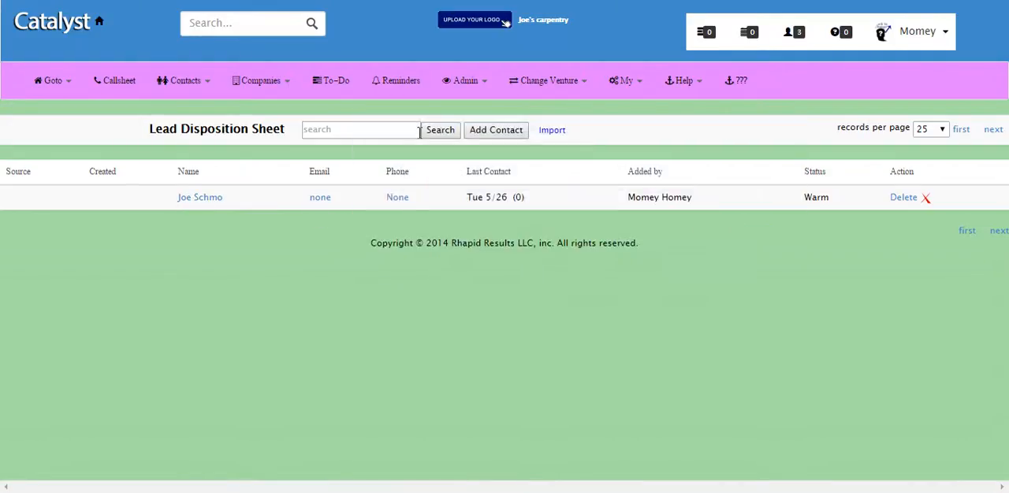
View the lead import page, and open the Import Contacts page from the list of all contacts.
{"action": "left_click", "coordinate": [552, 131]}
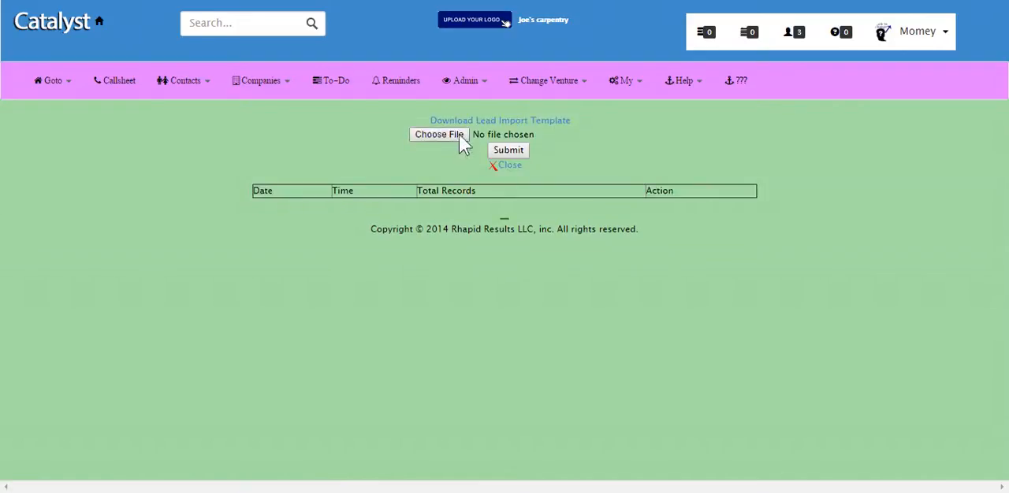
{"action": "left_click", "coordinate": [197, 88]}
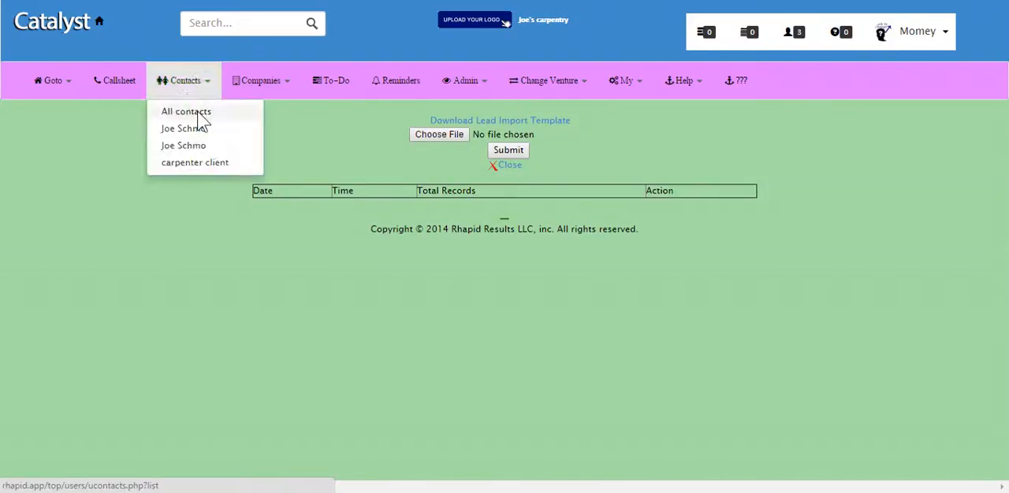
{"action": "left_click", "coordinate": [197, 115]}
{"action": "left_click", "coordinate": [530, 154]}
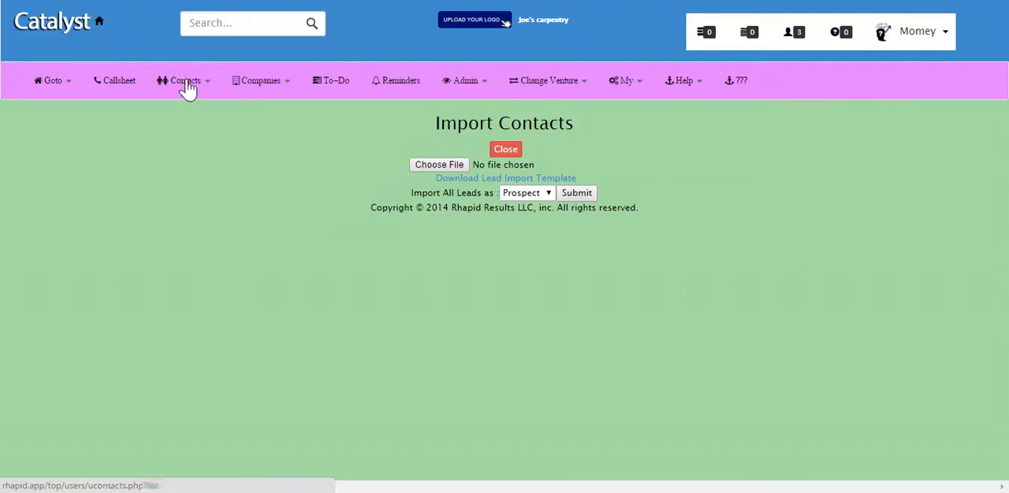
Return to the callsheet, view its lead import page again and go back to the full lead list.
{"action": "left_click", "coordinate": [120, 83]}
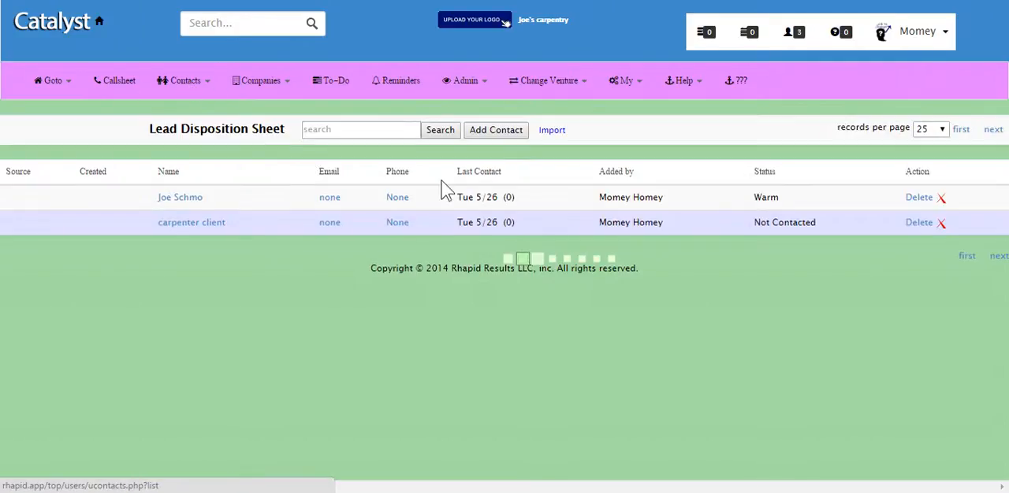
{"action": "left_click", "coordinate": [551, 129]}
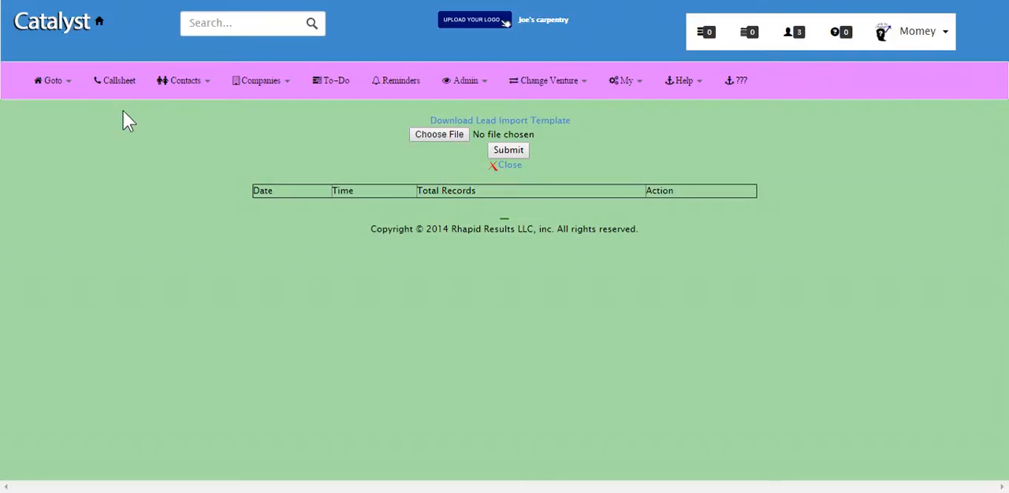
{"action": "left_click", "coordinate": [106, 82]}
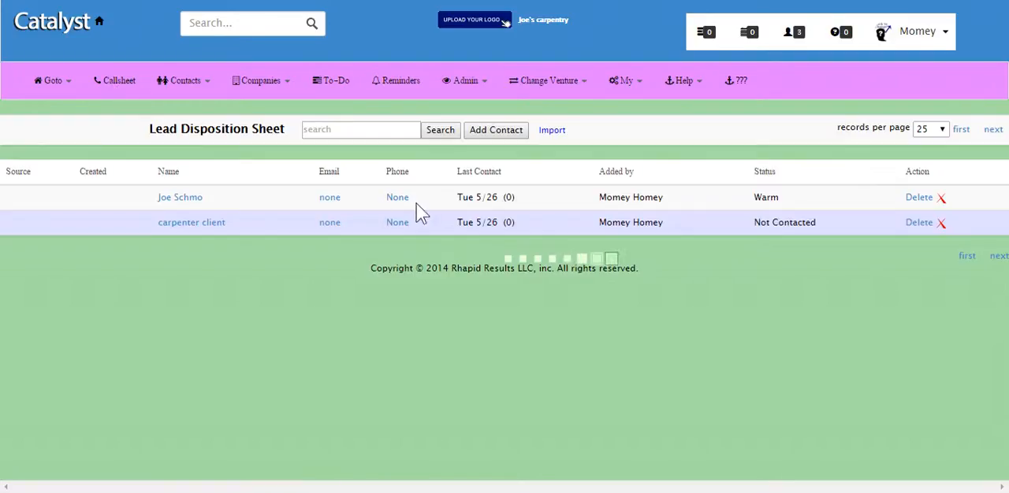